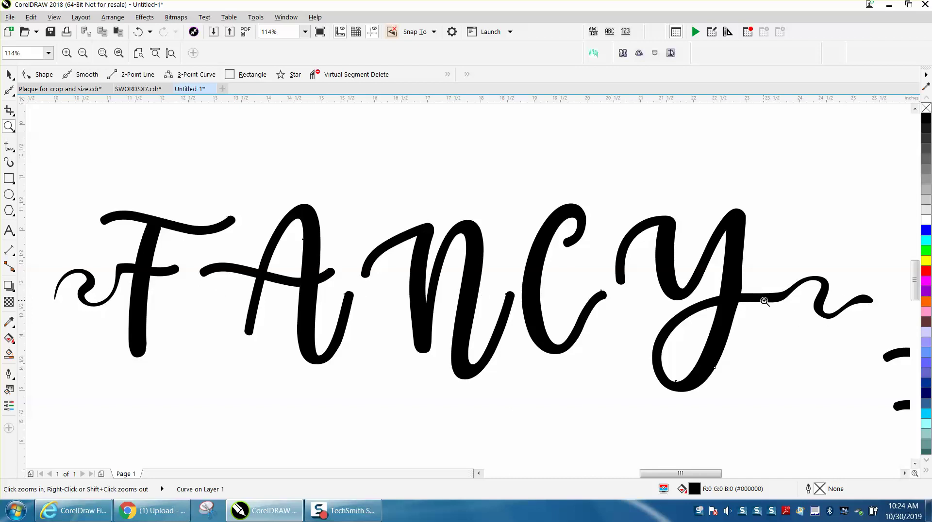
Step: Zoom out and zoom in close on the second, tail-less FANCY copy
scroll(615, 271, down, 3)
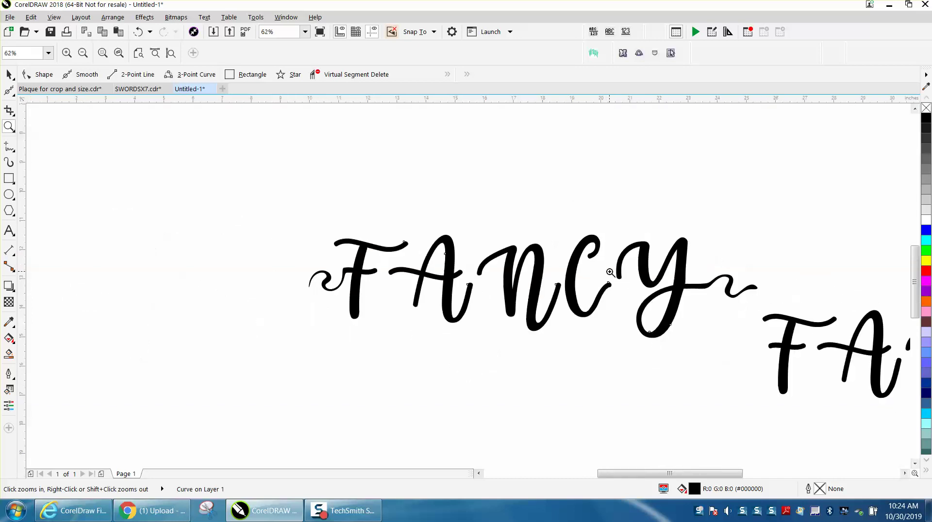
drag(671, 474, 726, 473)
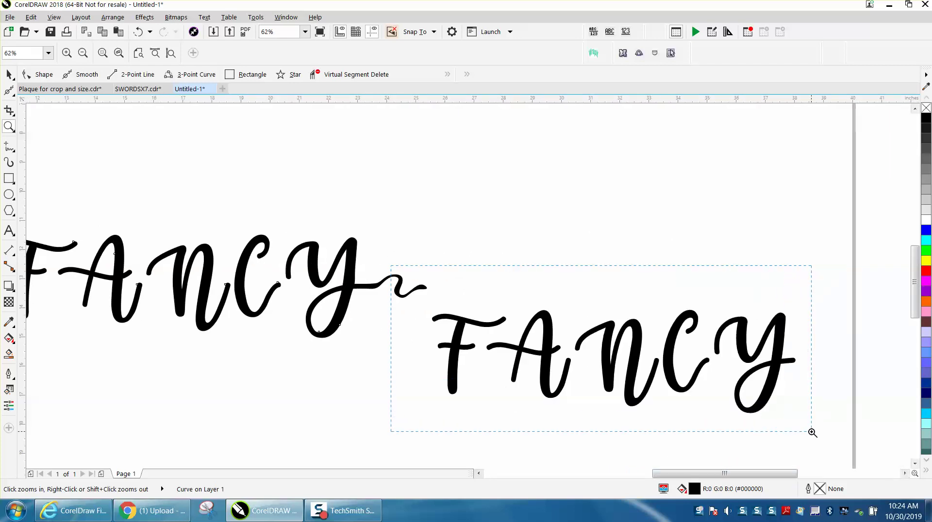
drag(812, 433, 813, 432)
click(9, 74)
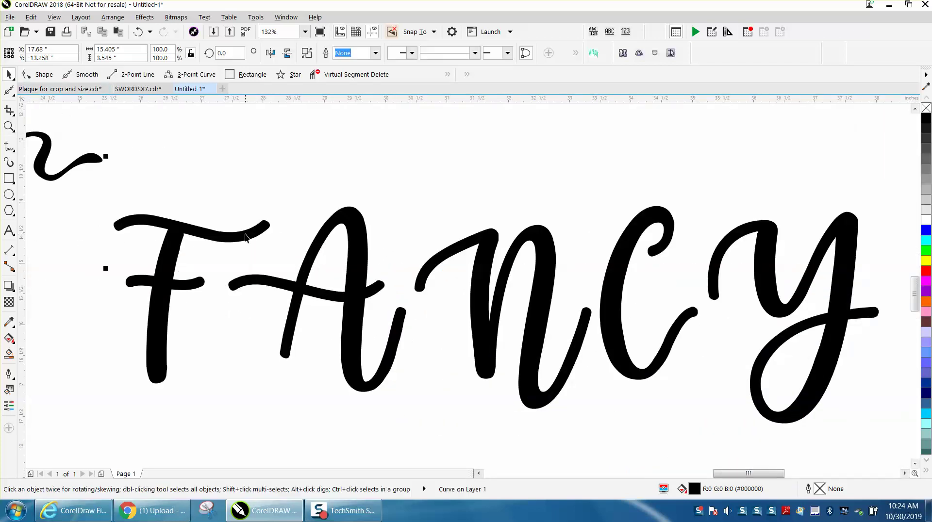
Step: Select the second FANCY text and convert it to curves with Arrange > Convert to Curves
click(113, 17)
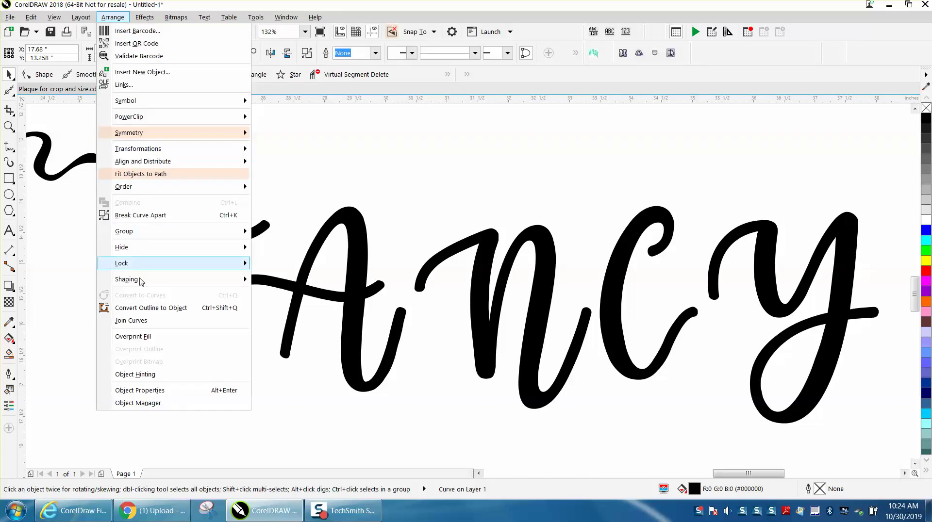
click(348, 234)
click(354, 233)
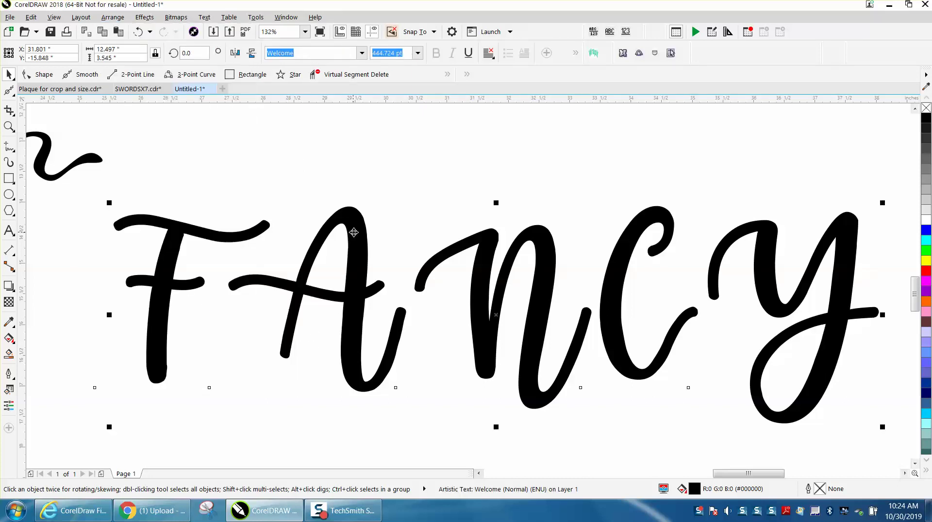
click(113, 17)
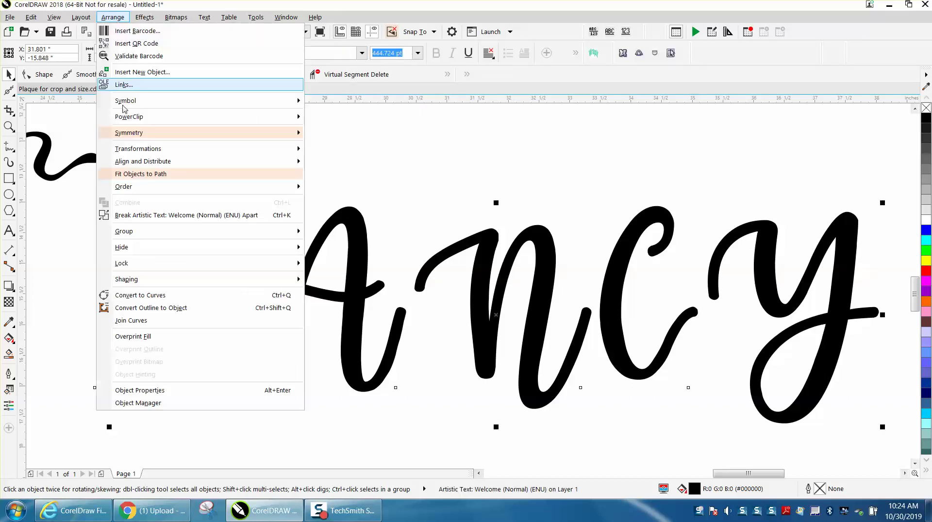
click(152, 296)
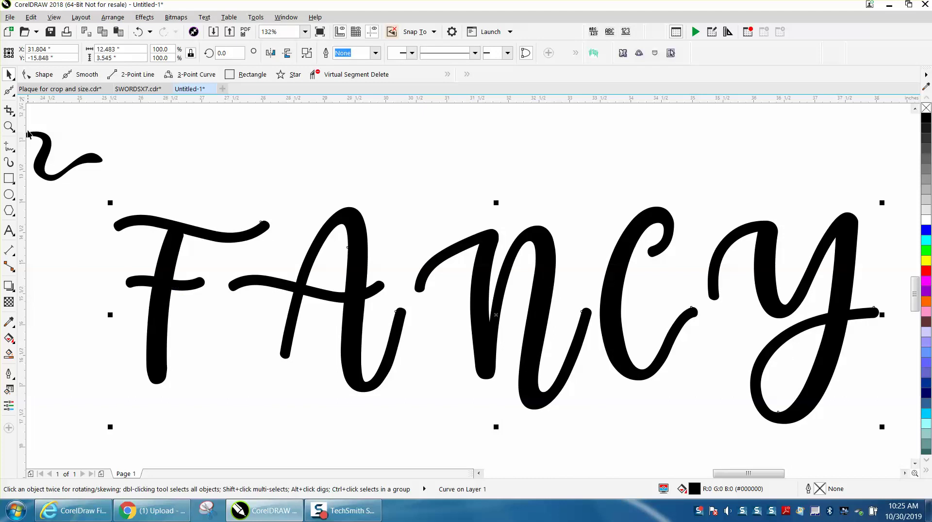
click(14, 96)
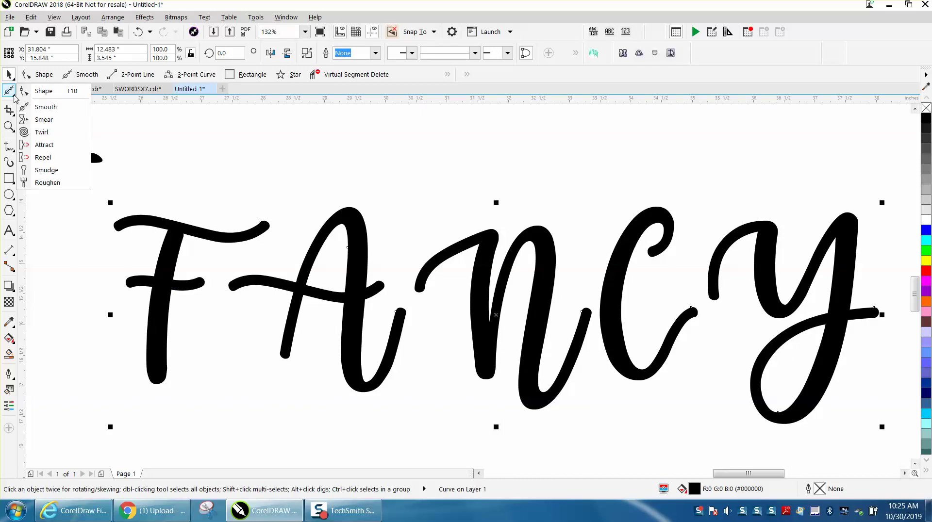
Step: Smear the F crossbar's left end far leftward with a 0.5-inch Smear brush
click(44, 119)
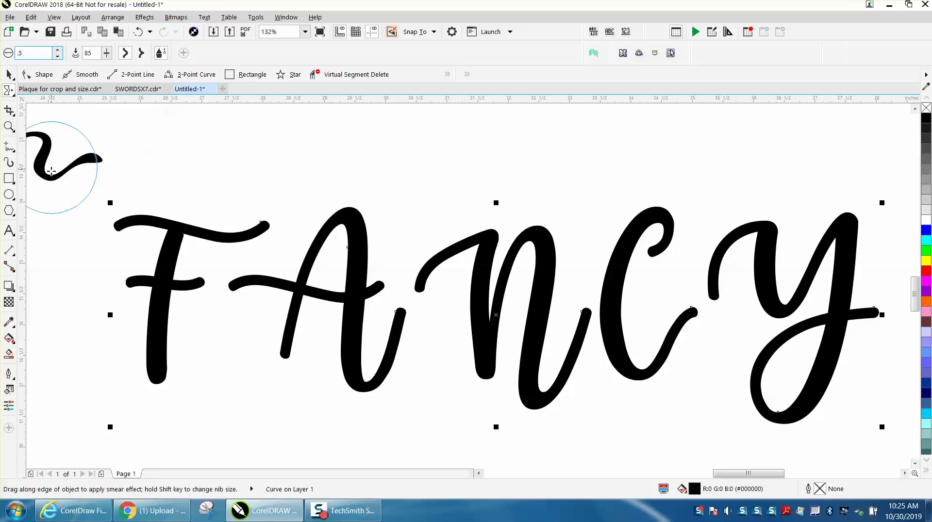
click(109, 255)
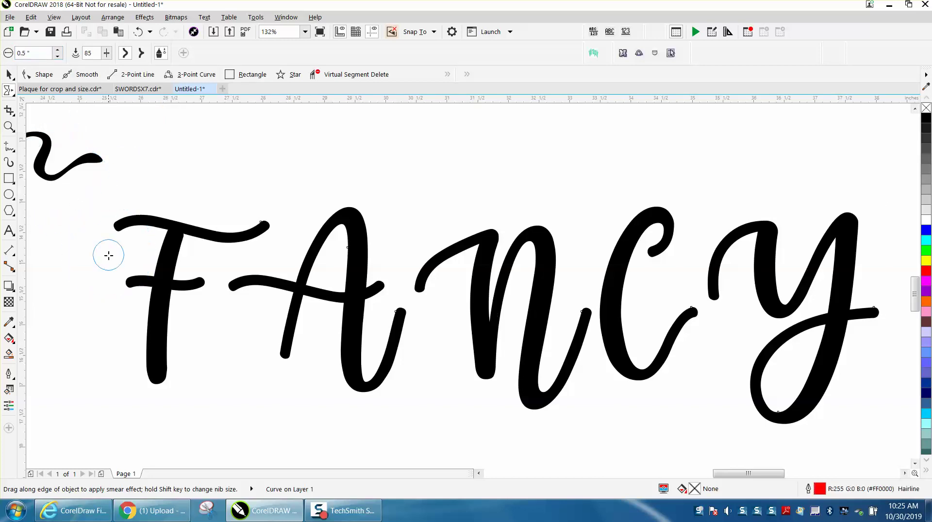
click(139, 280)
drag(137, 280, 44, 282)
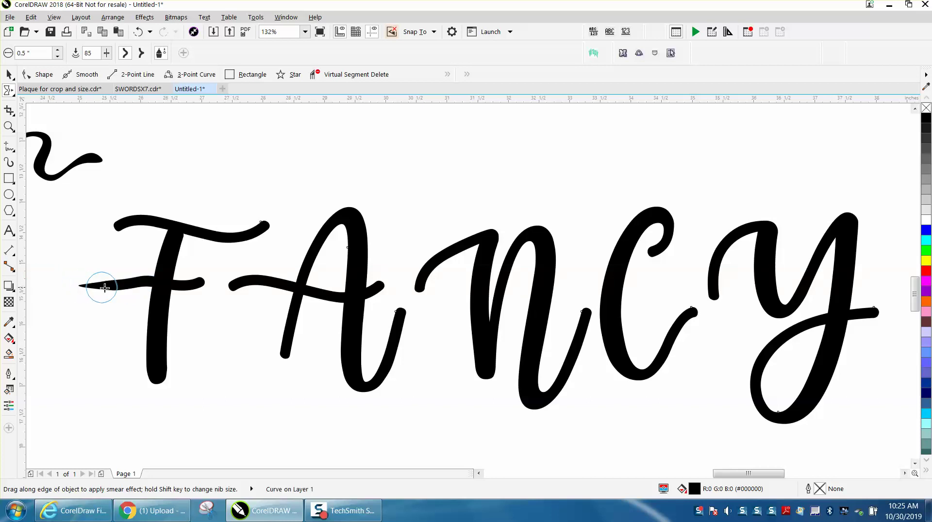
drag(125, 284, 42, 291)
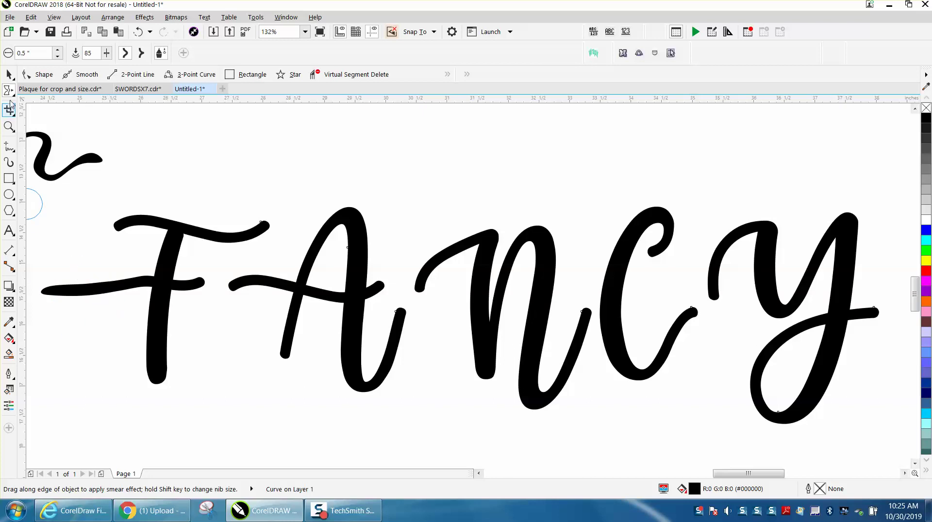
click(9, 127)
Step: Zoom in on the F and run the Smooth brush along the stretched crossbar
scroll(73, 216, down, 3)
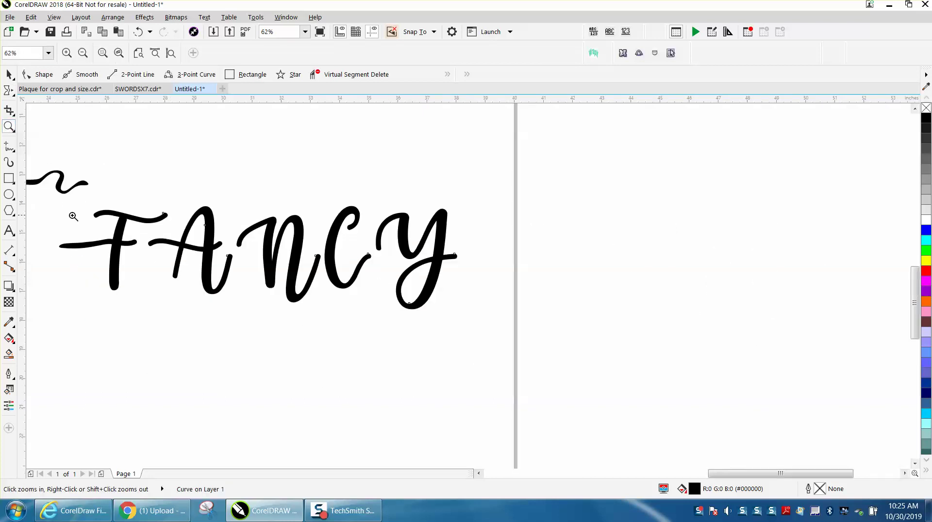
drag(181, 268, 183, 270)
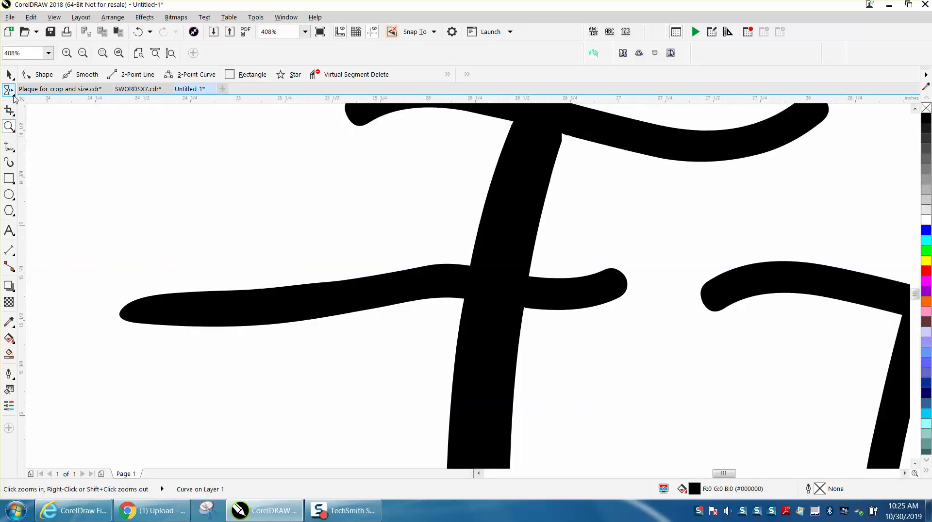
click(12, 91)
click(44, 106)
mouse_move(180, 278)
mouse_down()
mouse_move(205, 296)
mouse_move(437, 282)
mouse_move(314, 302)
mouse_move(156, 304)
mouse_move(131, 277)
mouse_up()
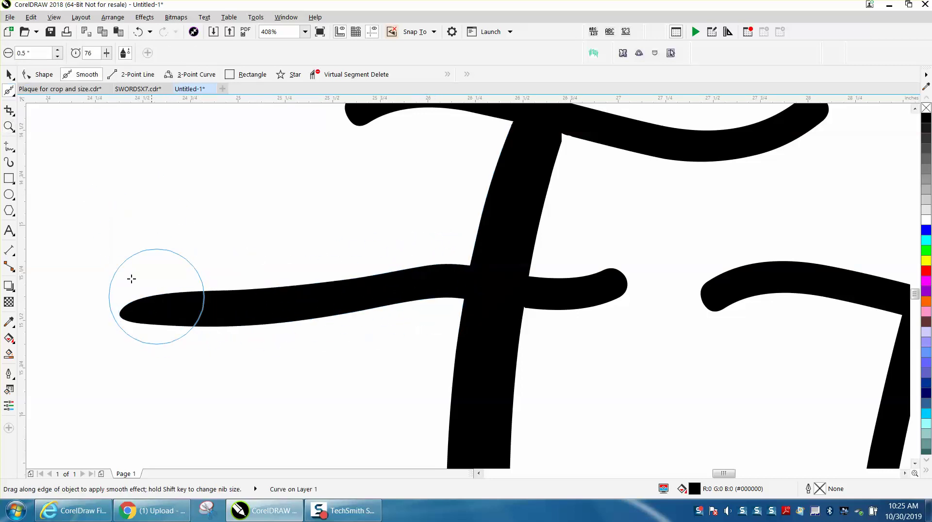
click(14, 97)
click(37, 94)
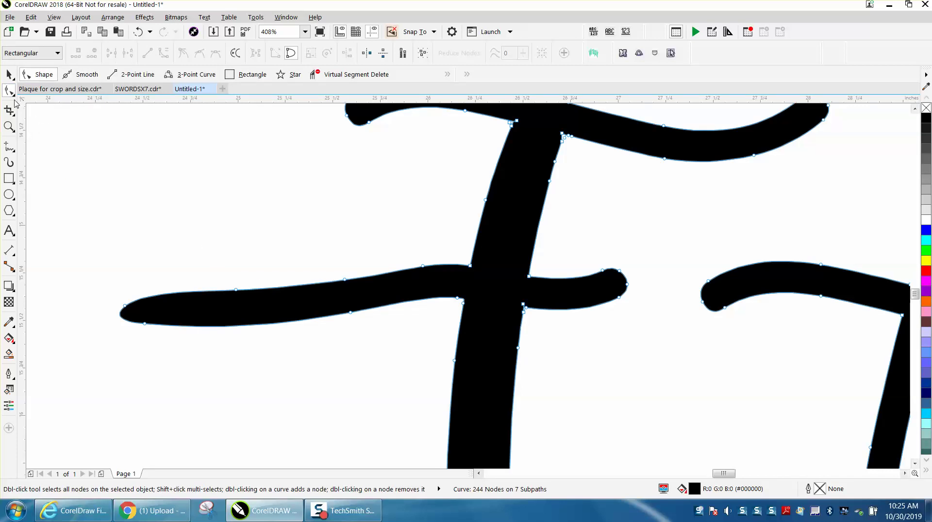
click(15, 98)
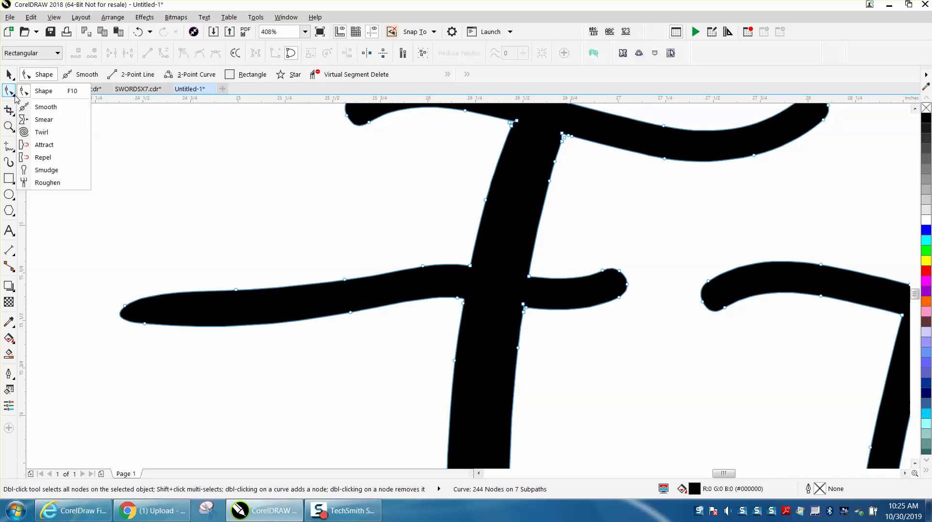
click(35, 133)
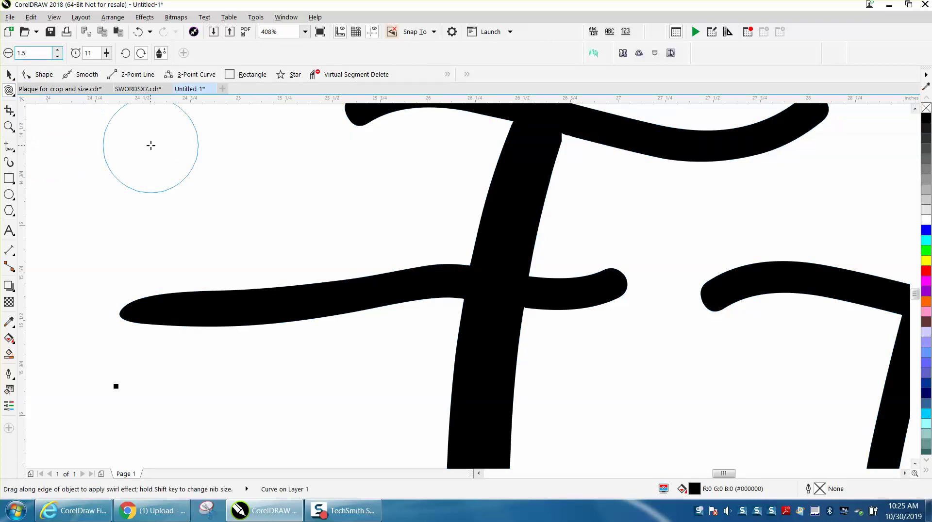
Step: Twirl the F crossbar's left end into a curl with a 1.5-inch Twirl brush
click(242, 306)
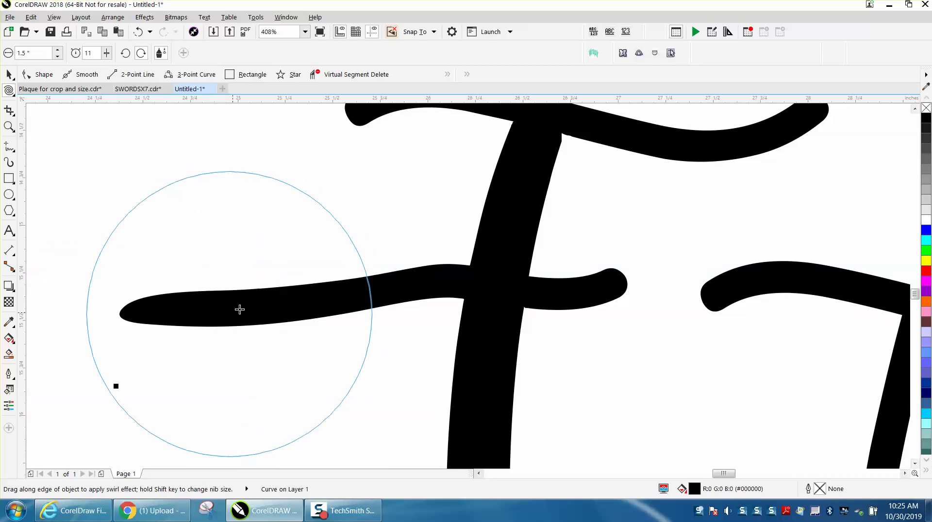
drag(246, 306, 242, 306)
scroll(182, 304, down, 2)
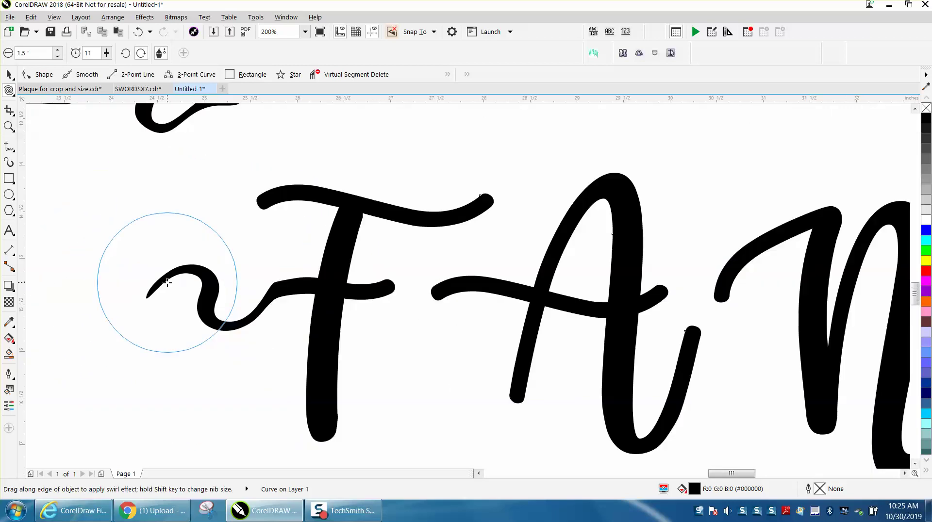
scroll(167, 282, down, 1)
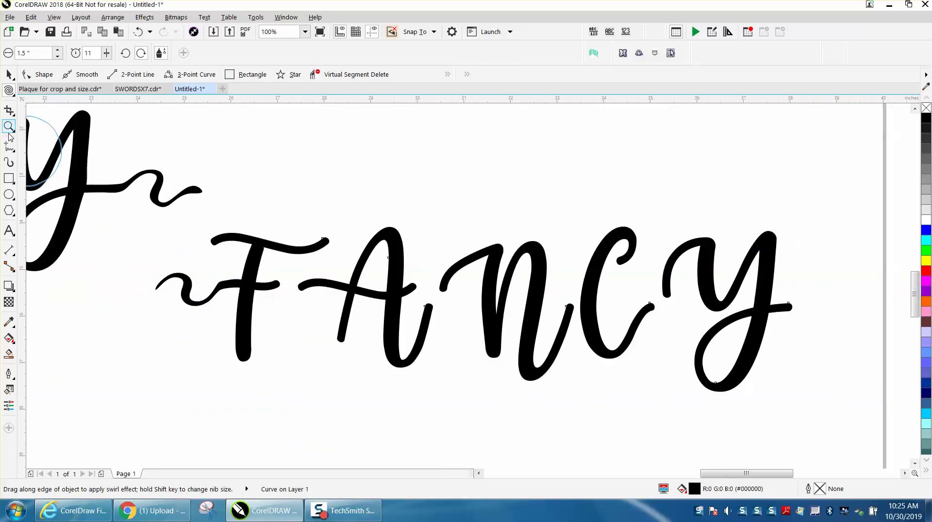
click(9, 127)
Step: Smooth the joint between the F's swirl and crossbar with a 0.5-inch Smooth brush
drag(291, 332, 291, 332)
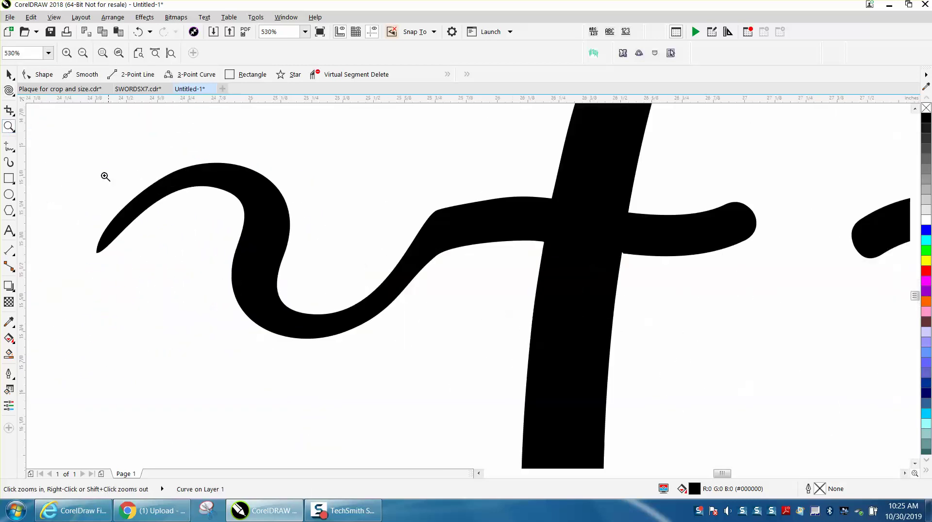
click(16, 98)
click(30, 102)
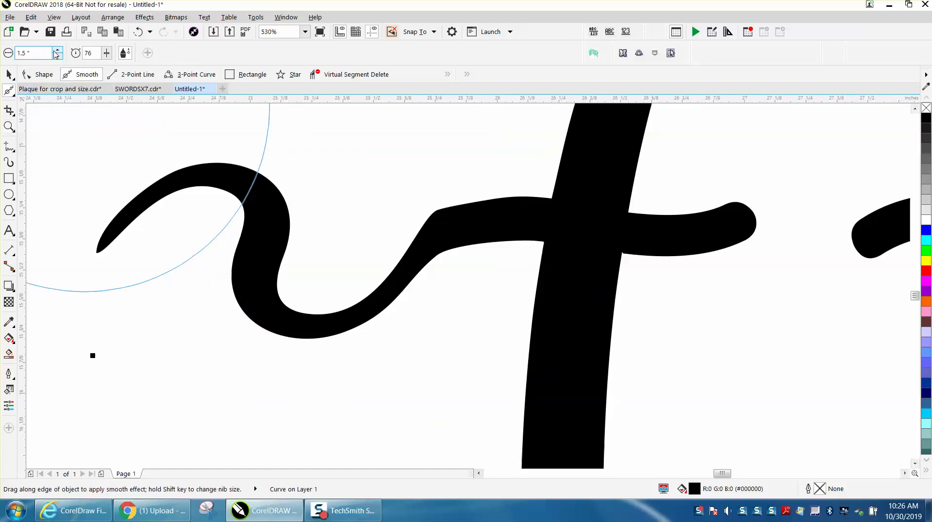
key(Return)
mouse_move(449, 215)
mouse_down()
mouse_move(430, 217)
mouse_move(421, 231)
mouse_move(453, 207)
mouse_move(435, 214)
mouse_up()
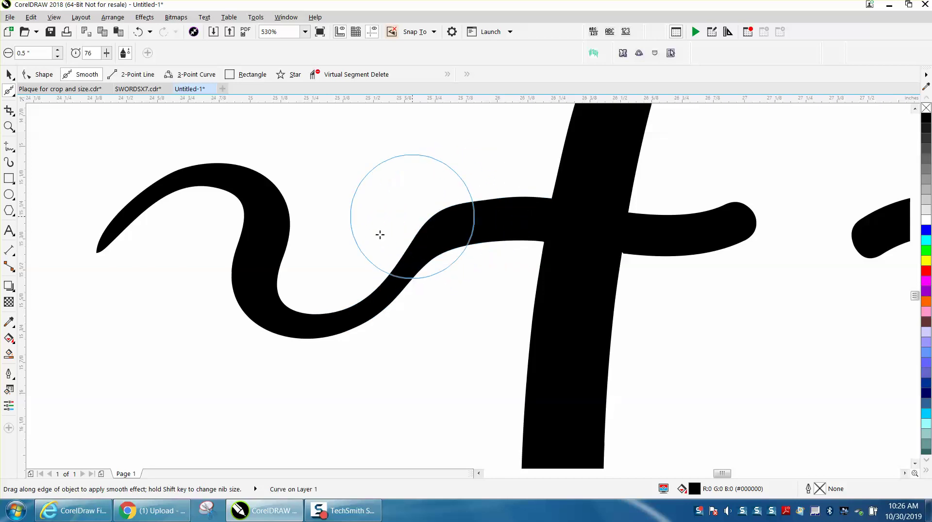
Step: Zoom in on the y and the empty space to its right
scroll(366, 235, down, 5)
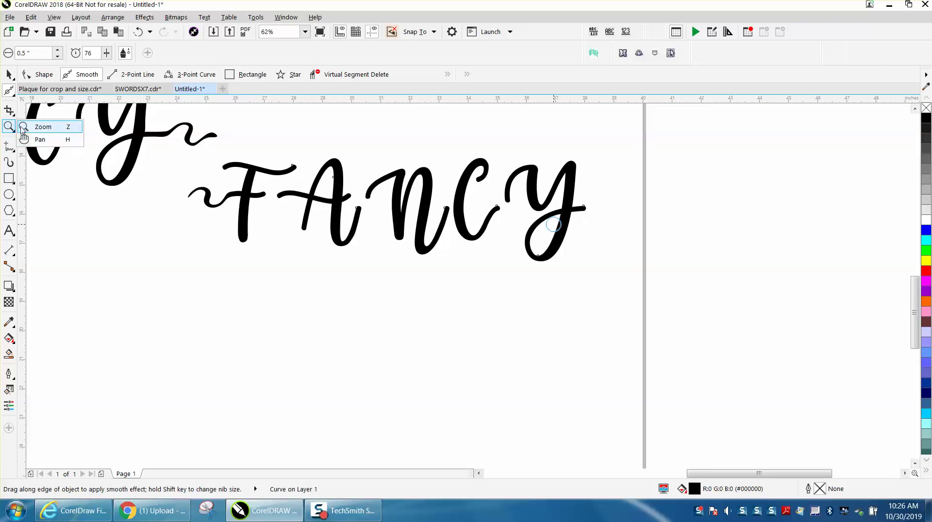
click(29, 126)
drag(525, 166, 732, 302)
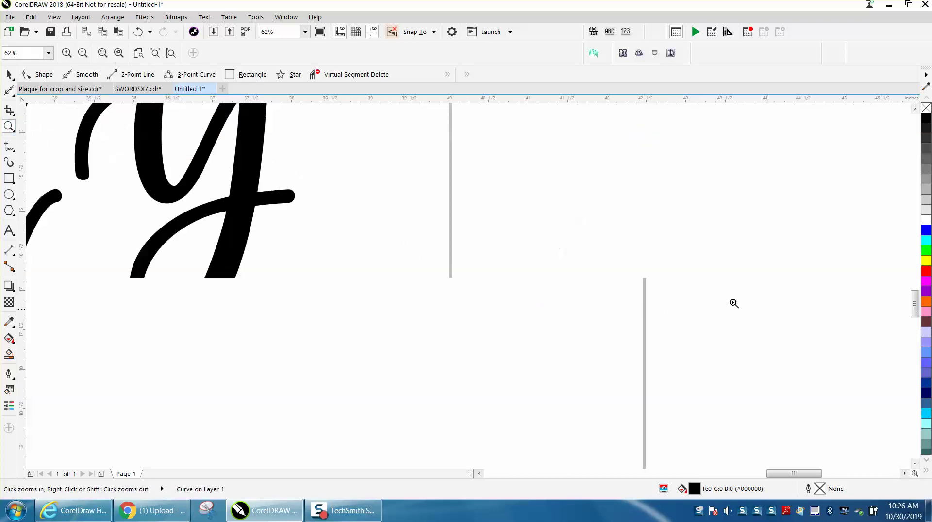
click(13, 95)
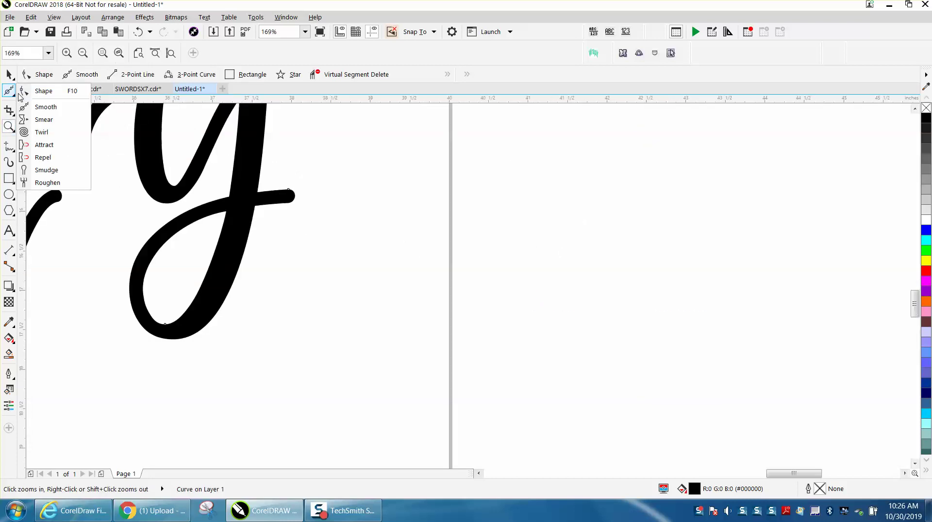
Step: Smear the y crossbar's end rightward in four passes into a long tapered tail
click(46, 119)
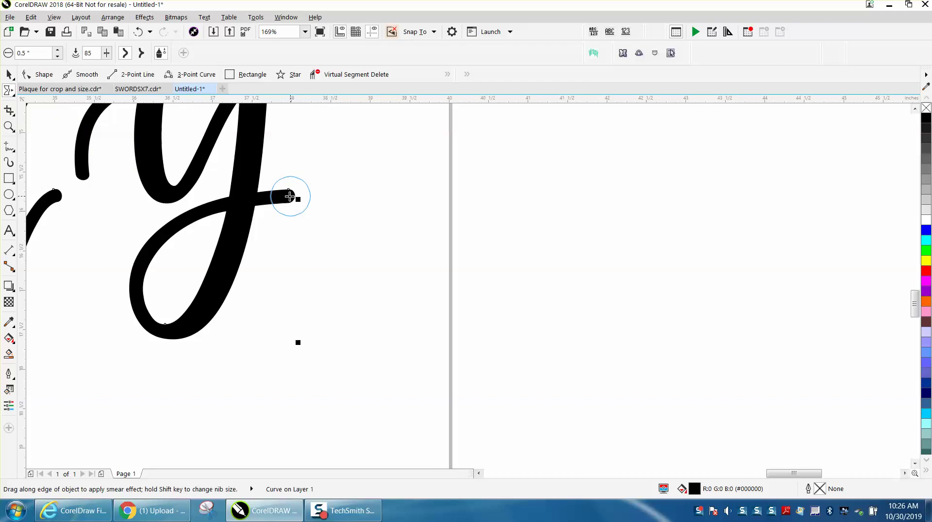
drag(284, 196, 381, 198)
drag(319, 197, 401, 202)
drag(272, 199, 395, 198)
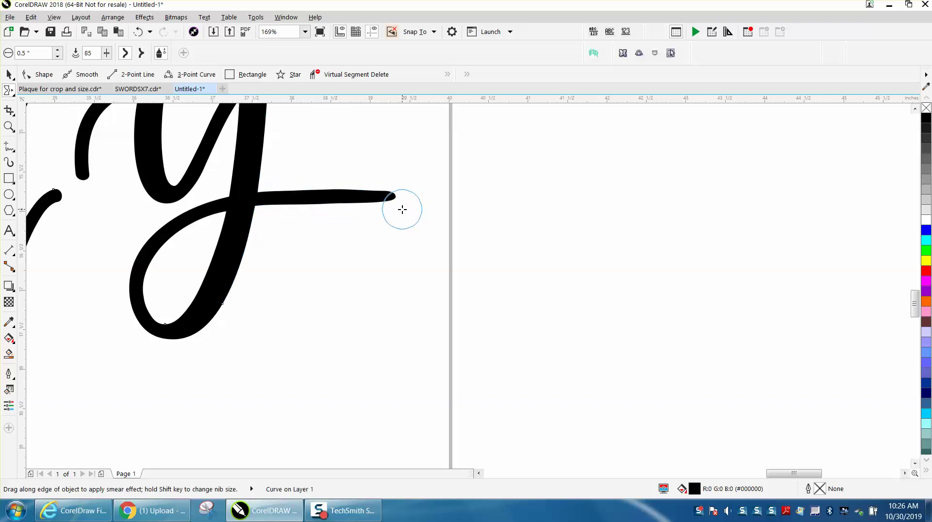
drag(303, 204, 410, 203)
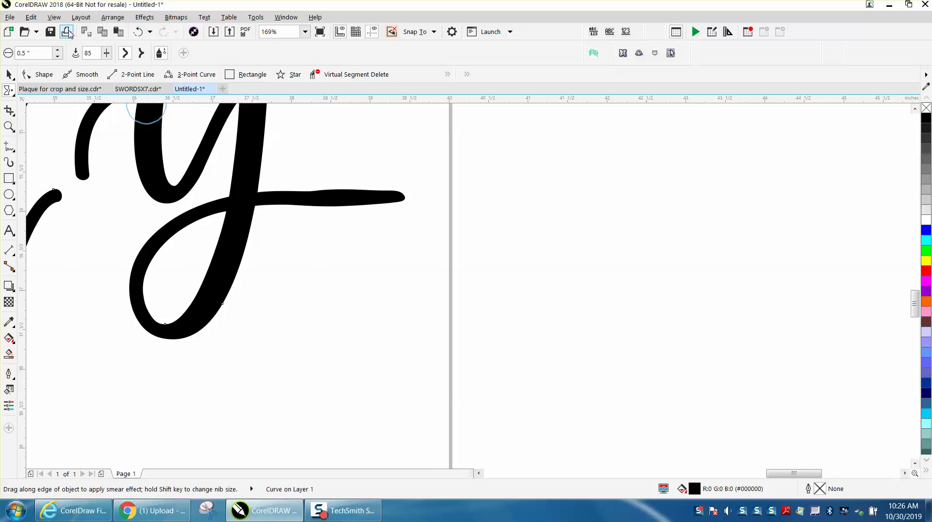
Step: Dismiss the accidental Print dialog, undo the last smear, and smear the tip longer again
key(ctrl+p)
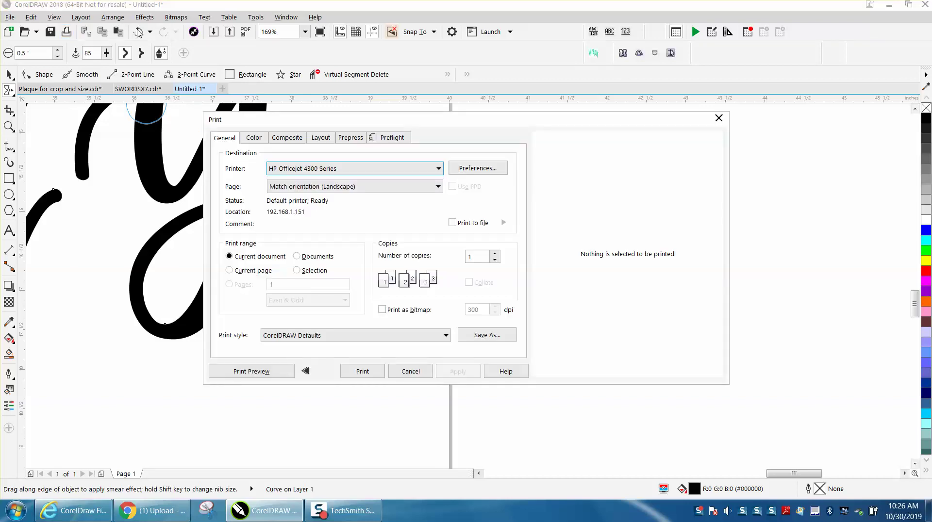
click(410, 371)
click(138, 32)
drag(358, 197, 407, 197)
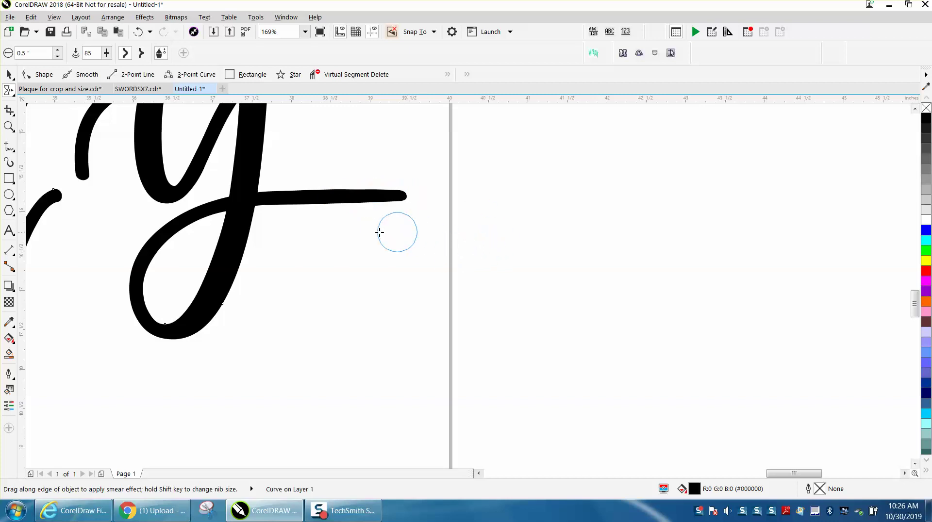
Step: Try twirling the y crossbar's end with the Twirl tool, undoing both attempts
click(14, 92)
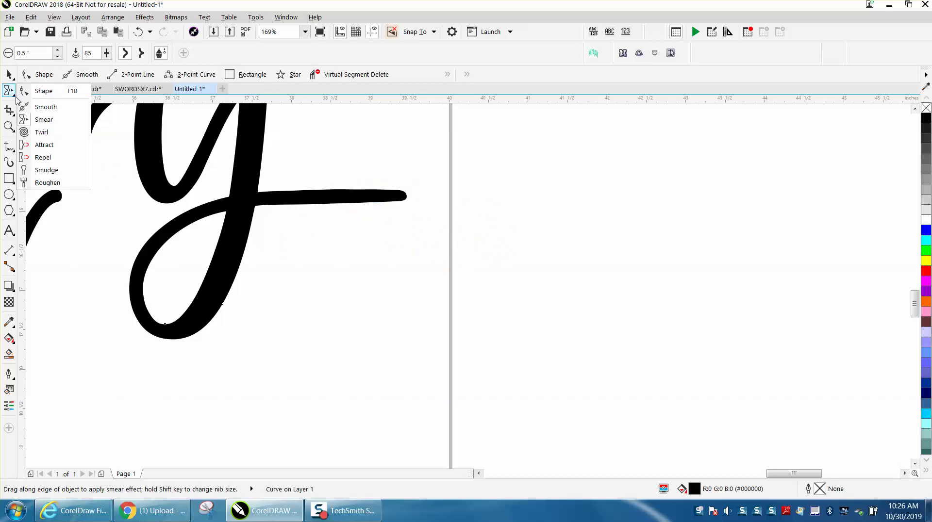
click(39, 131)
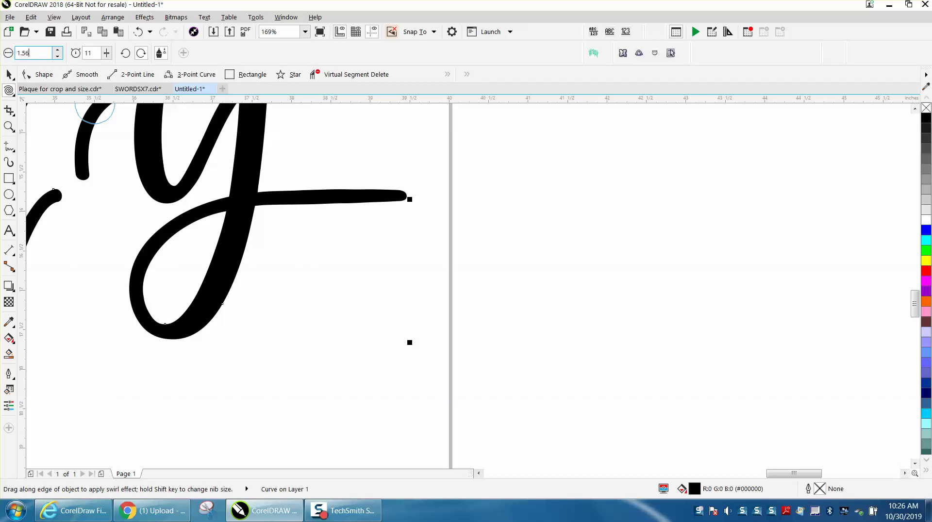
click(329, 262)
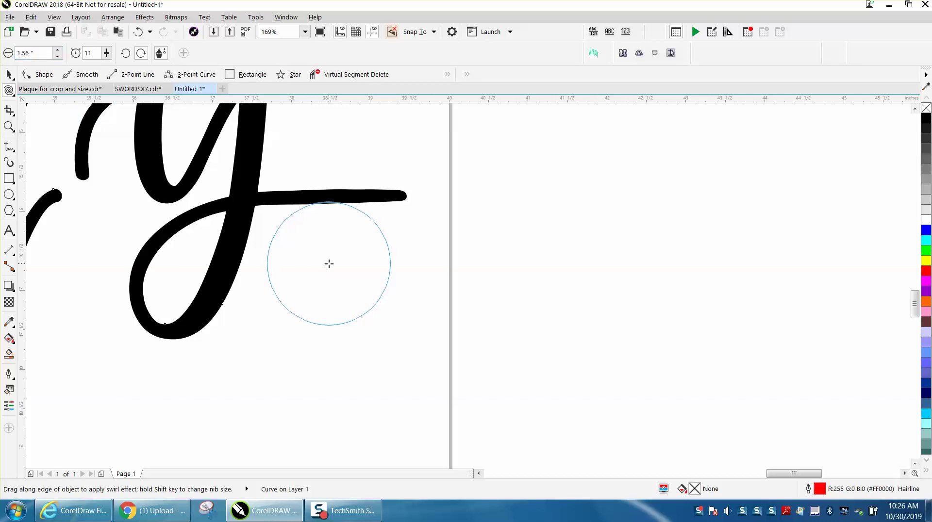
click(350, 198)
drag(350, 198, 350, 198)
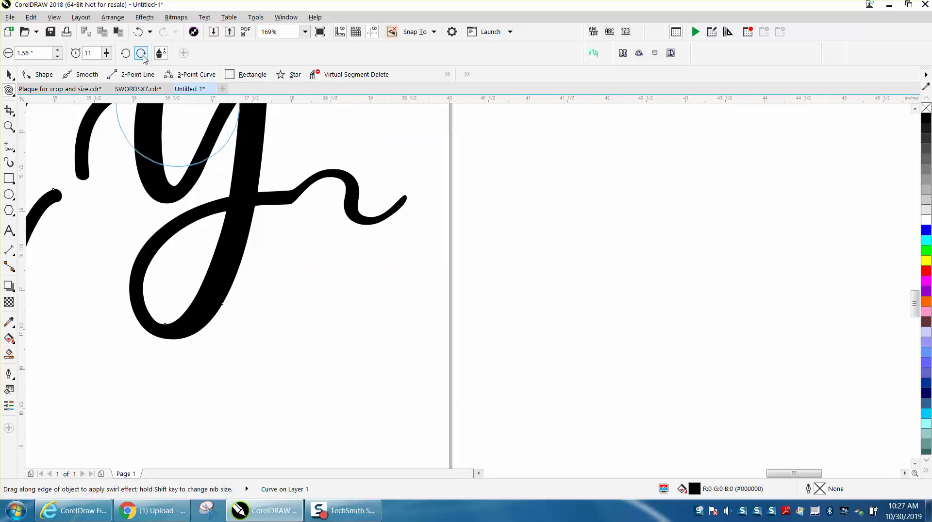
click(139, 32)
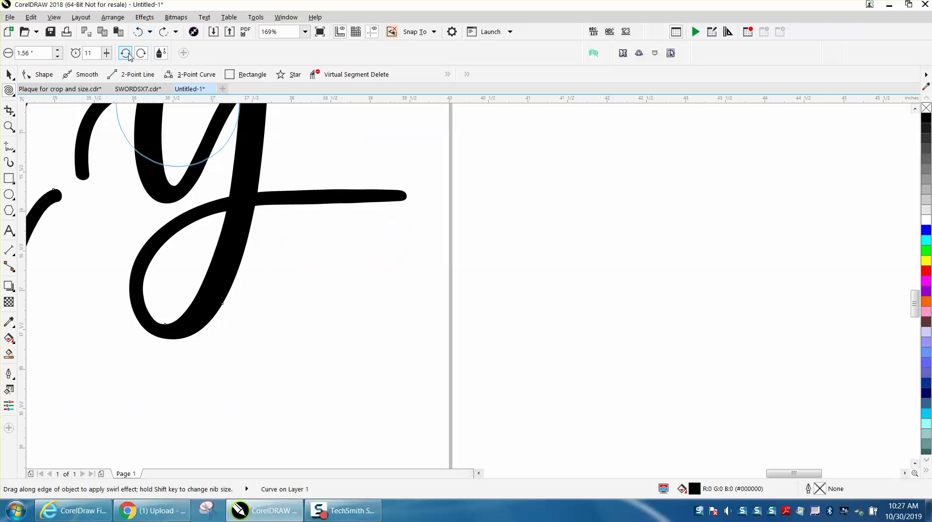
drag(379, 195, 379, 195)
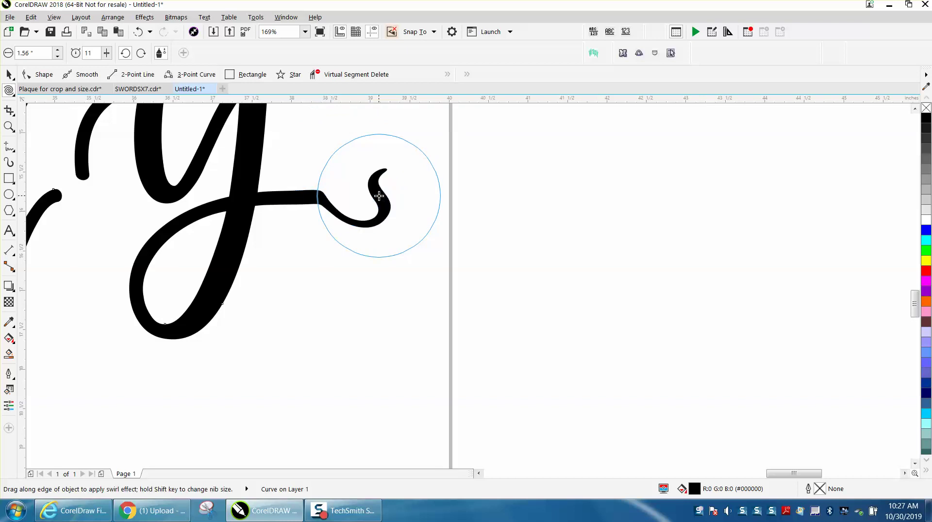
click(138, 32)
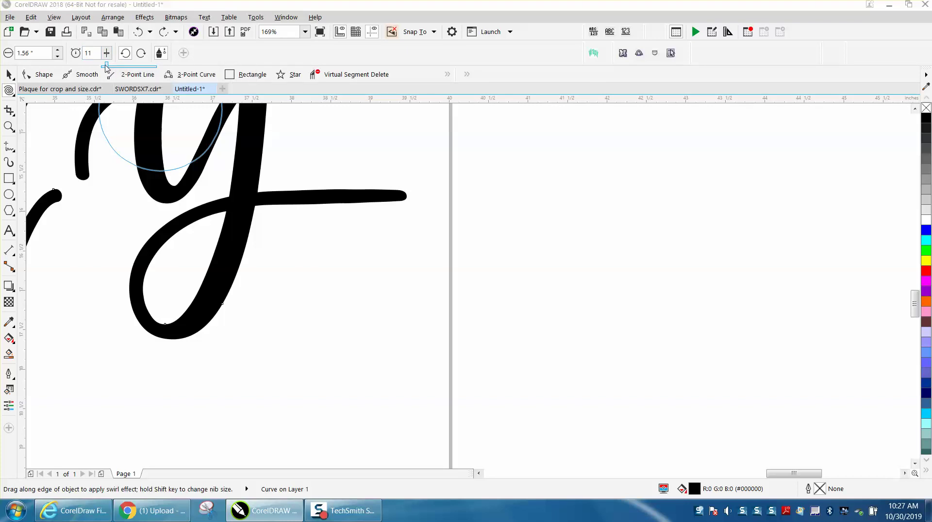
Step: Set the twirl rate to 1 and wind the y crossbar's end into an S-shaped swirl
click(387, 195)
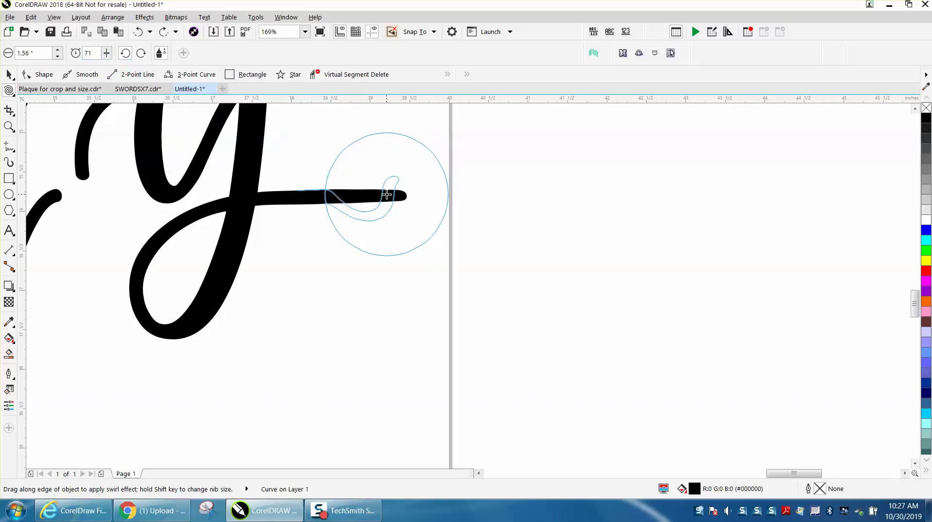
click(387, 195)
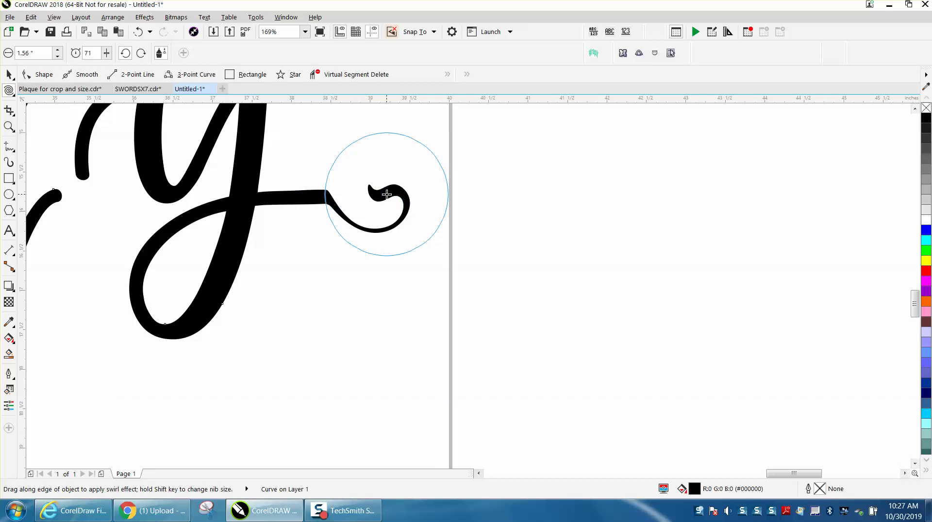
click(139, 34)
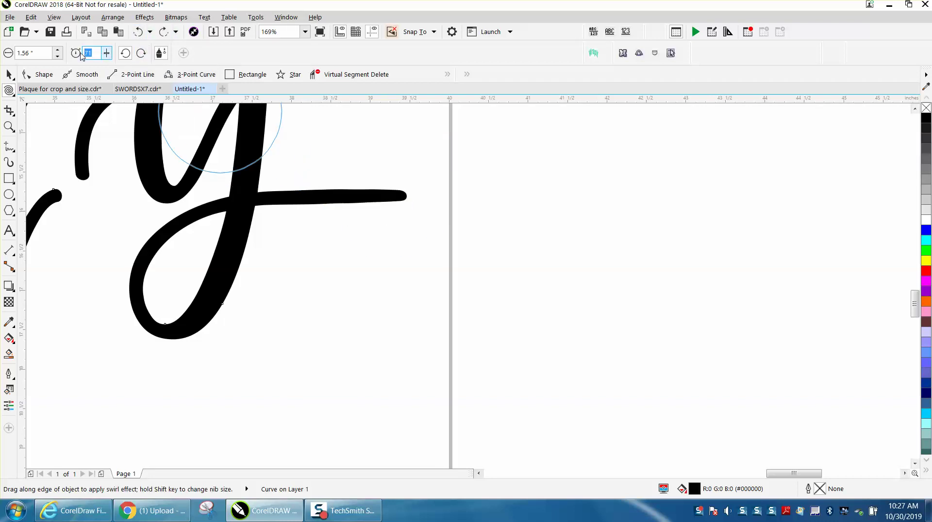
text(1)
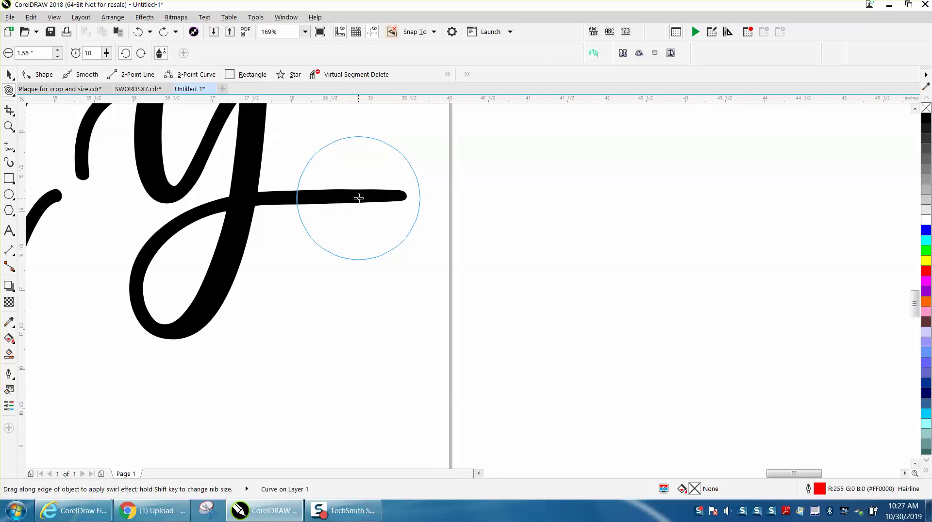
click(359, 197)
drag(359, 197, 359, 197)
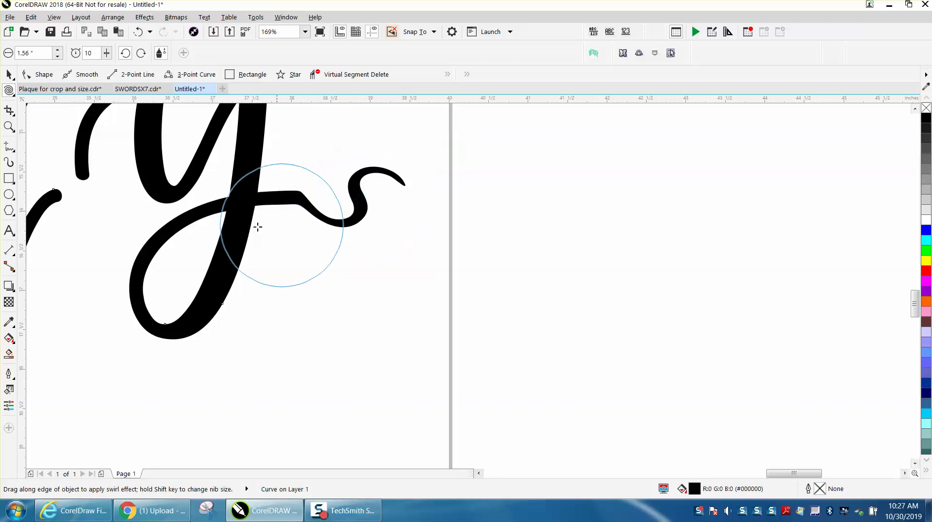
click(9, 126)
drag(235, 156, 427, 270)
Step: Smooth the bend where the y's tail dips into its curl with a 0.5-inch Smooth brush
click(15, 99)
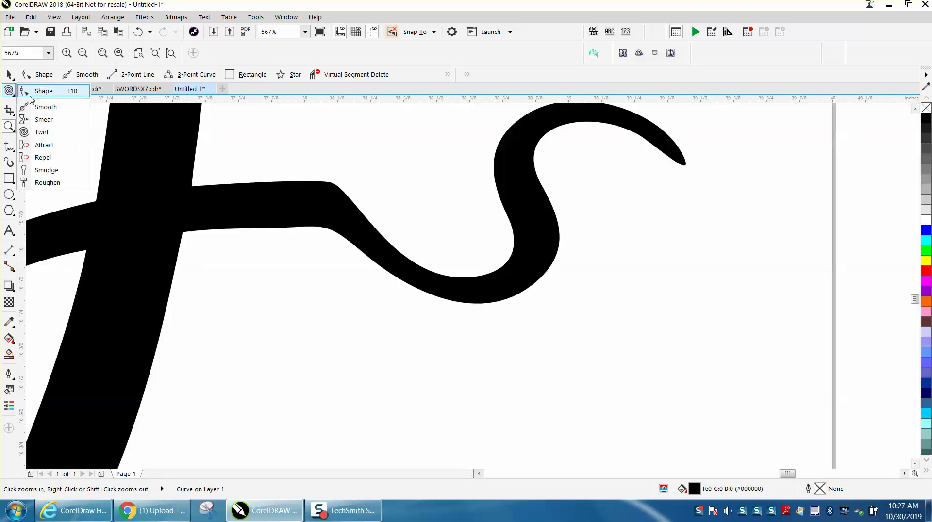
click(42, 106)
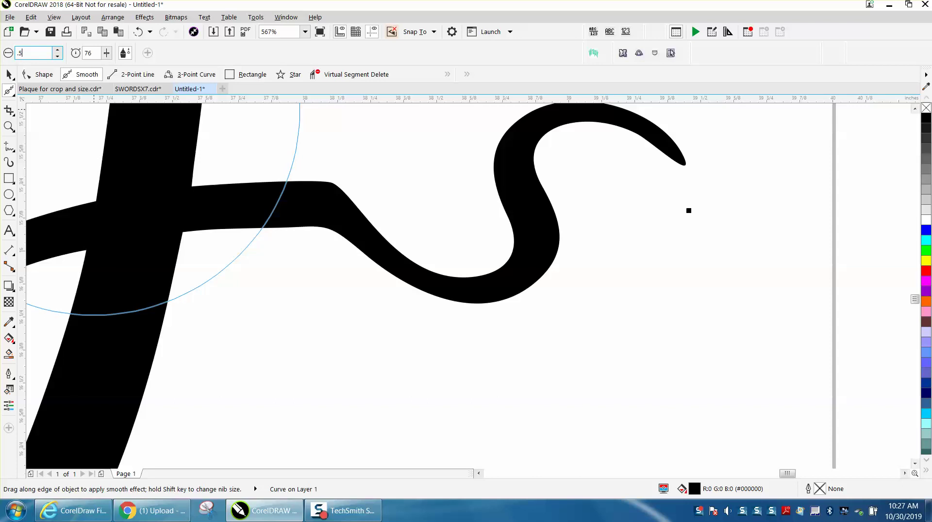
text(.5)
key(Return)
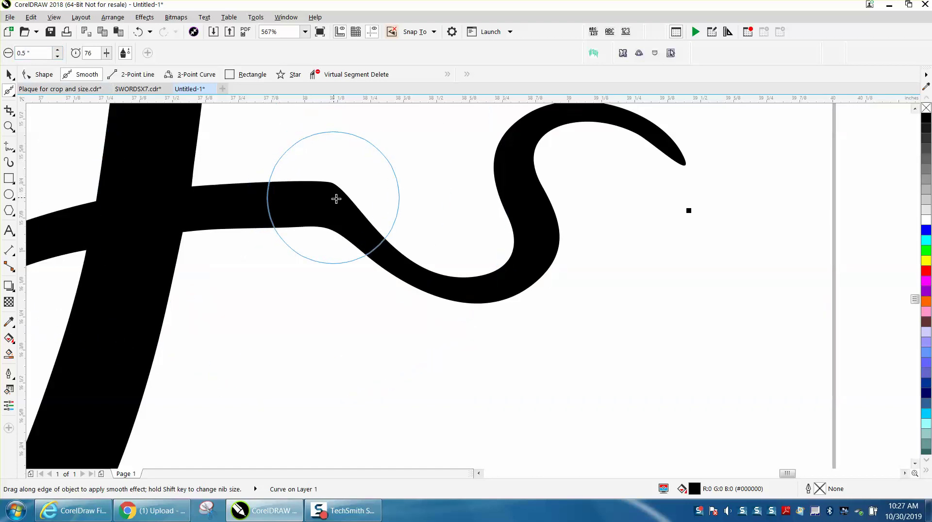
mouse_move(351, 209)
mouse_down()
mouse_move(339, 189)
mouse_move(277, 189)
mouse_move(333, 207)
mouse_move(391, 252)
mouse_move(435, 269)
mouse_move(500, 270)
mouse_move(518, 237)
mouse_move(506, 216)
mouse_move(462, 202)
mouse_up()
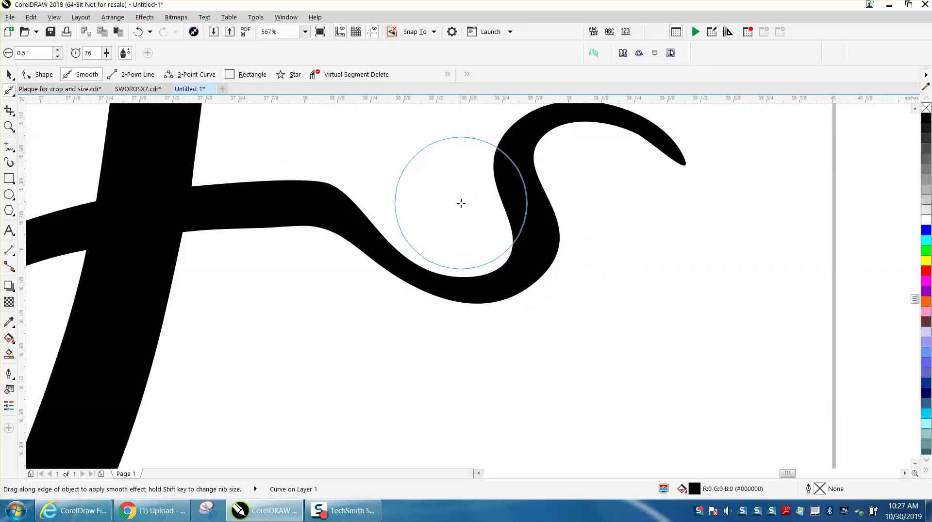
scroll(462, 202, down, 1)
scroll(462, 206, down, 5)
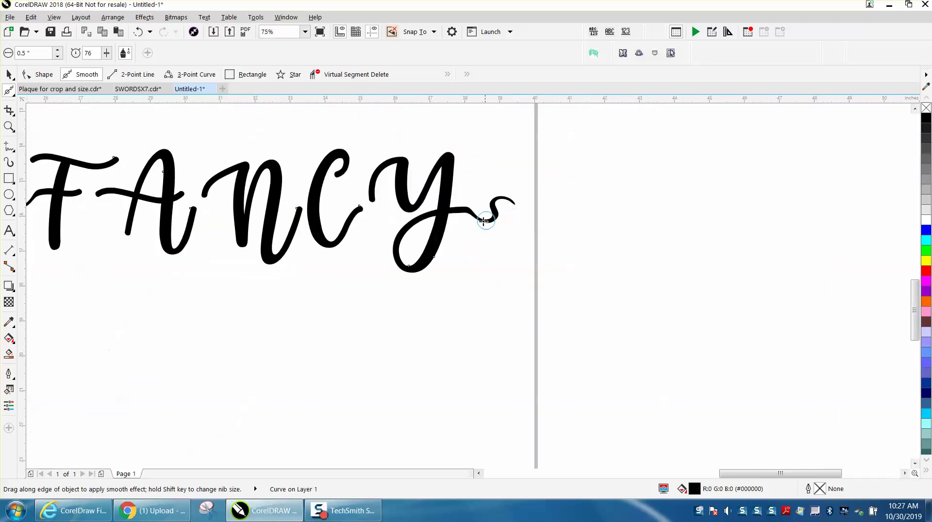
scroll(402, 255, down, 1)
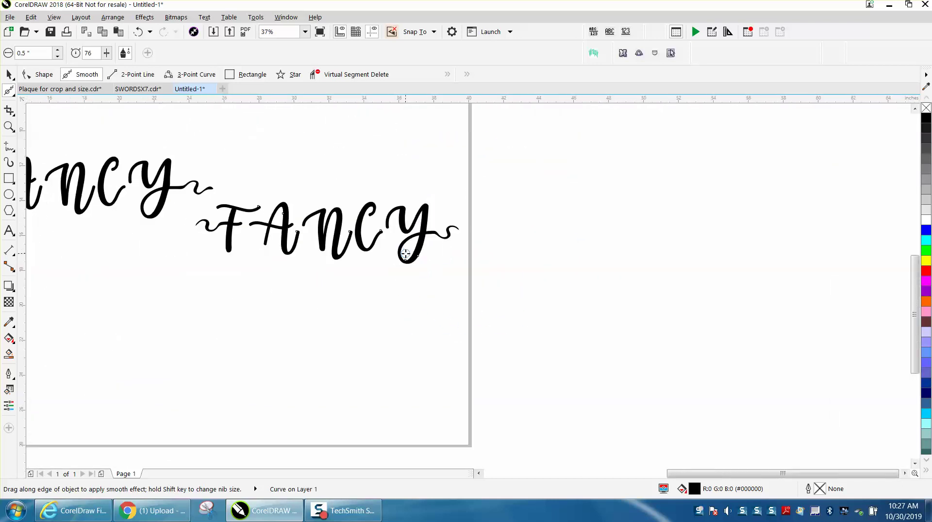
click(9, 125)
drag(522, 310, 547, 320)
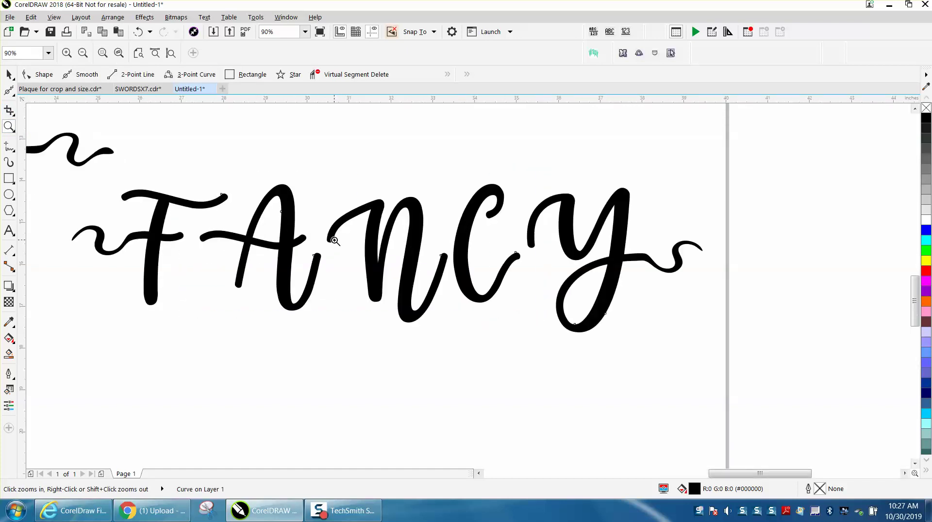
scroll(333, 240, down, 2)
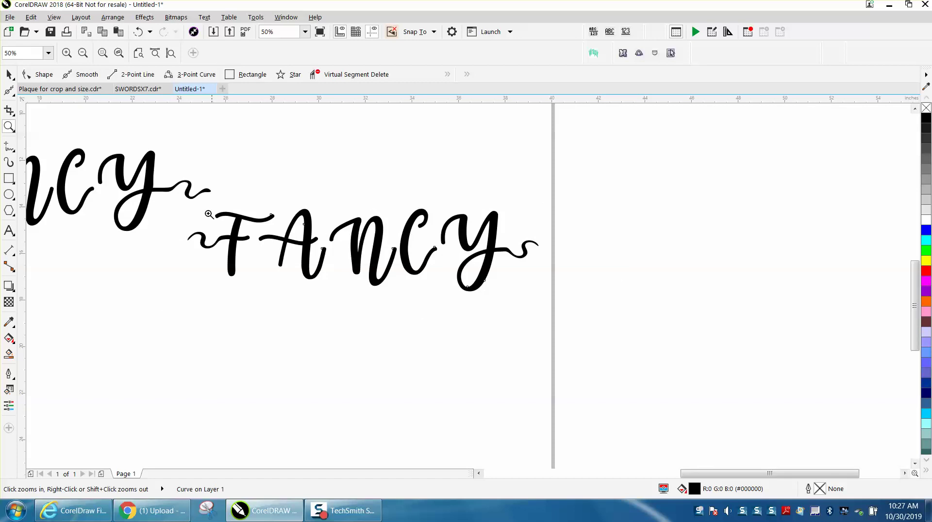